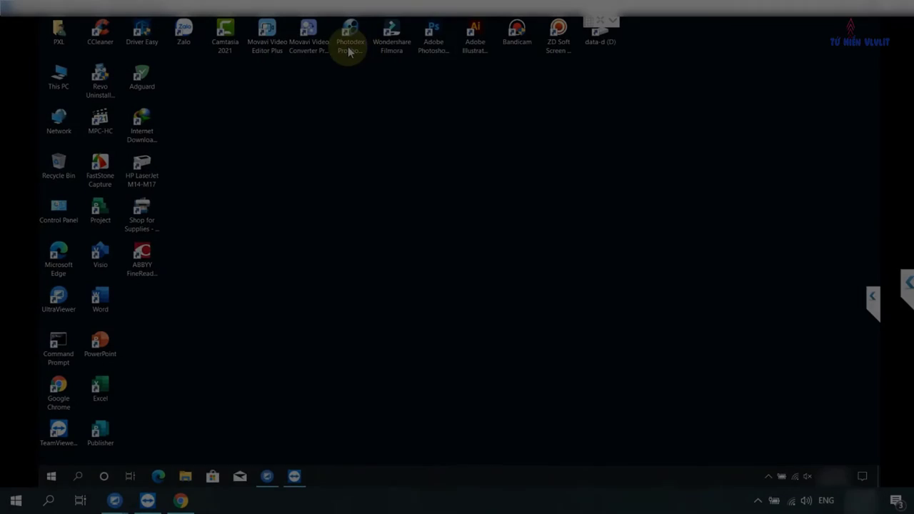
# Step: Launch Adobe Photoshop 2020 from its desktop shortcut and reach the Home screen
pyautogui.doubleClick(431, 41)
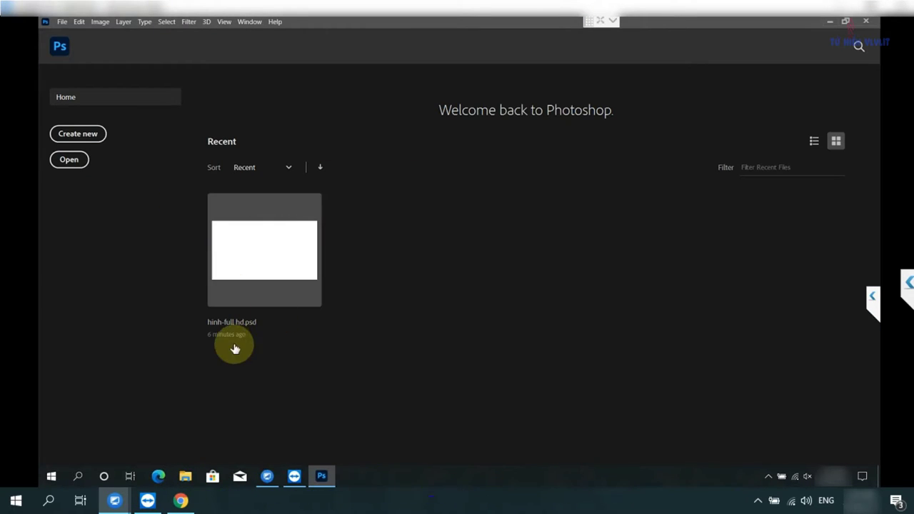
# Step: Create a new blank 1920 × 1080 px document at 300 Pixels/Inch
pyautogui.click(63, 21)
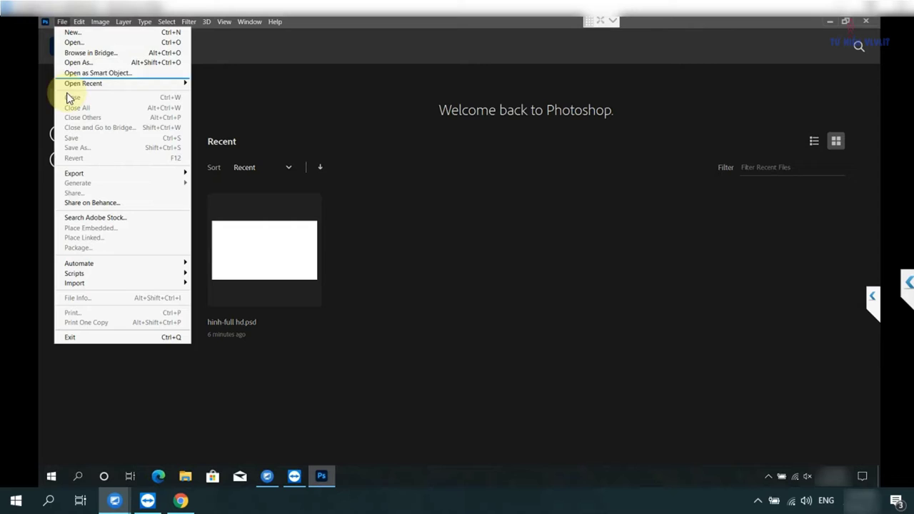
pyautogui.click(71, 31)
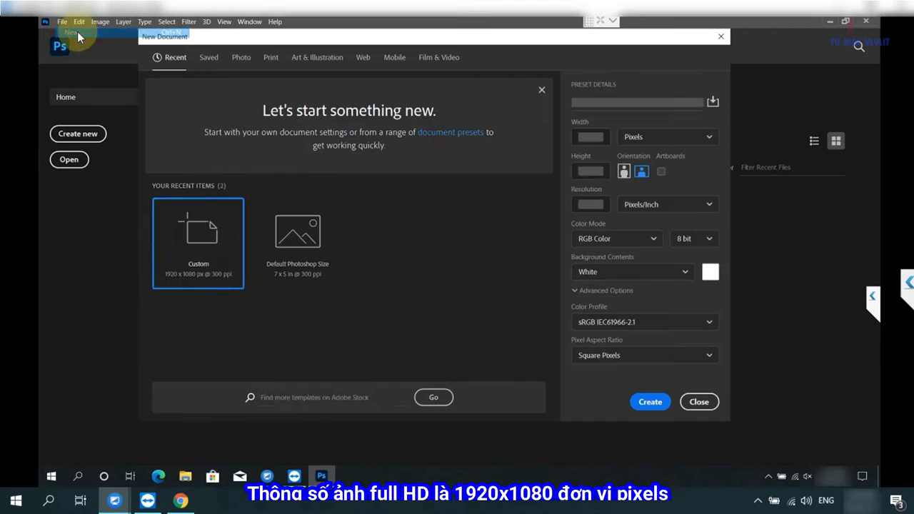
pyautogui.click(670, 143)
pyautogui.click(674, 204)
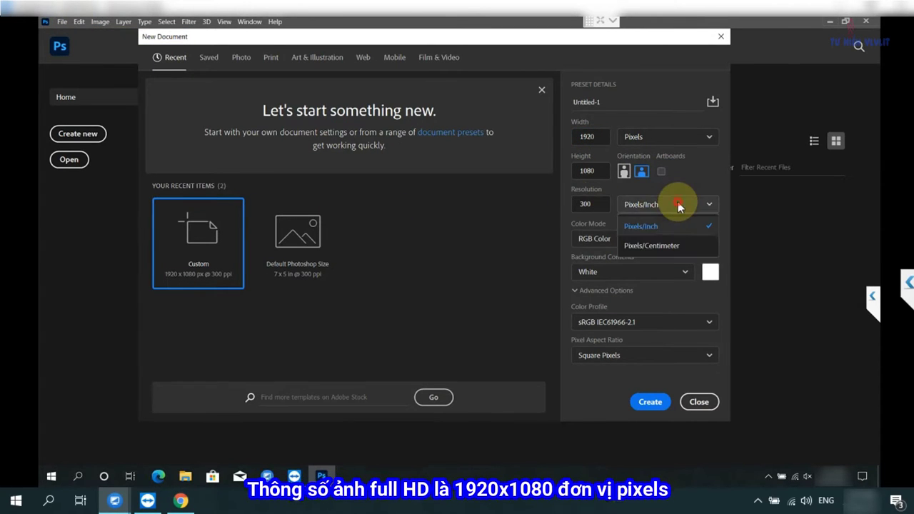
pyautogui.click(650, 402)
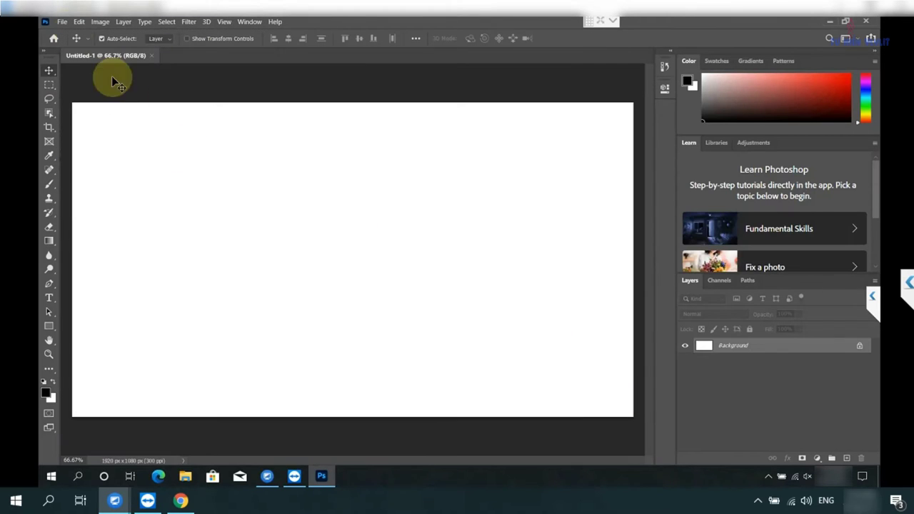
# Step: Save the document as full-hd.psd in the data-d > save-anh folder
pyautogui.click(63, 21)
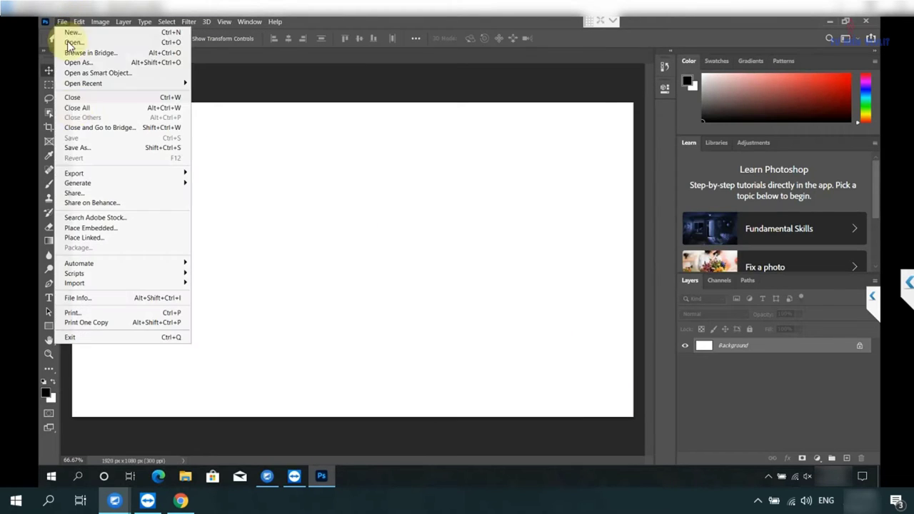
pyautogui.click(77, 147)
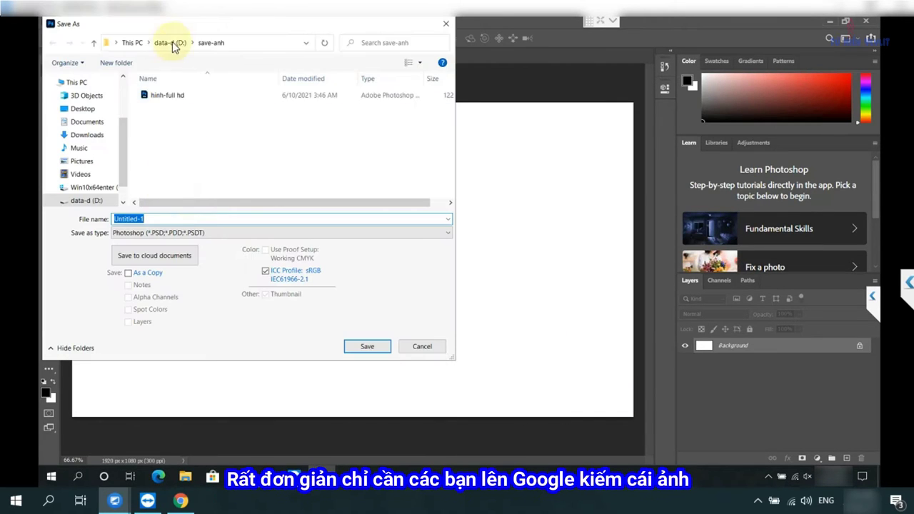
pyautogui.click(170, 42)
pyautogui.doubleClick(164, 189)
pyautogui.write('full h')
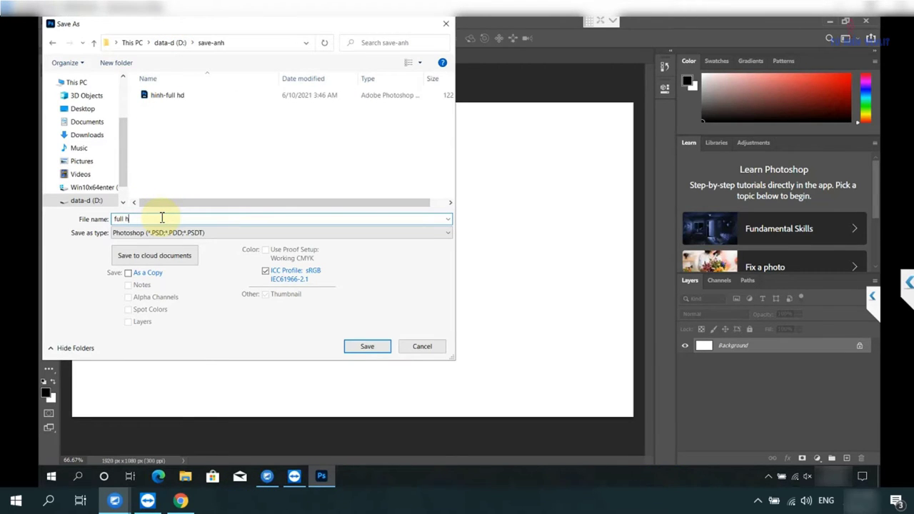
pyautogui.press('BackSpace')
pyautogui.press('BackSpace')
pyautogui.write('-hd')
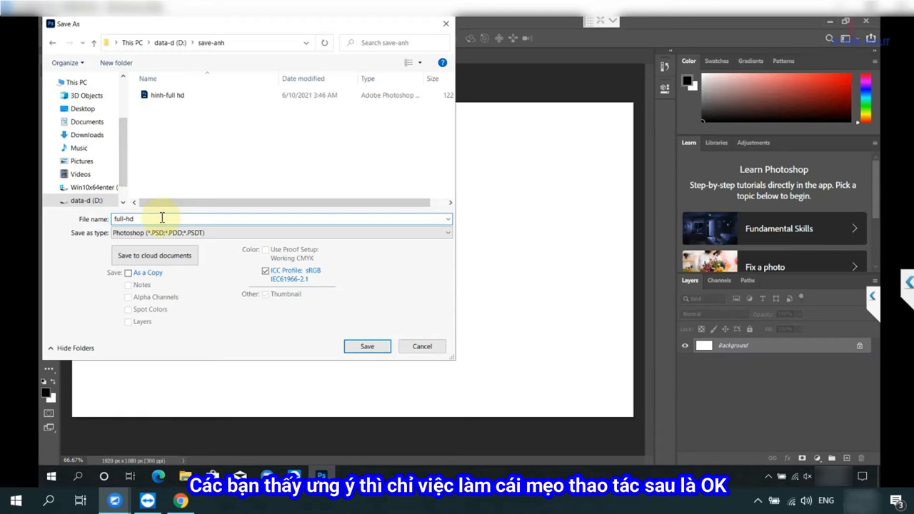
pyautogui.click(365, 347)
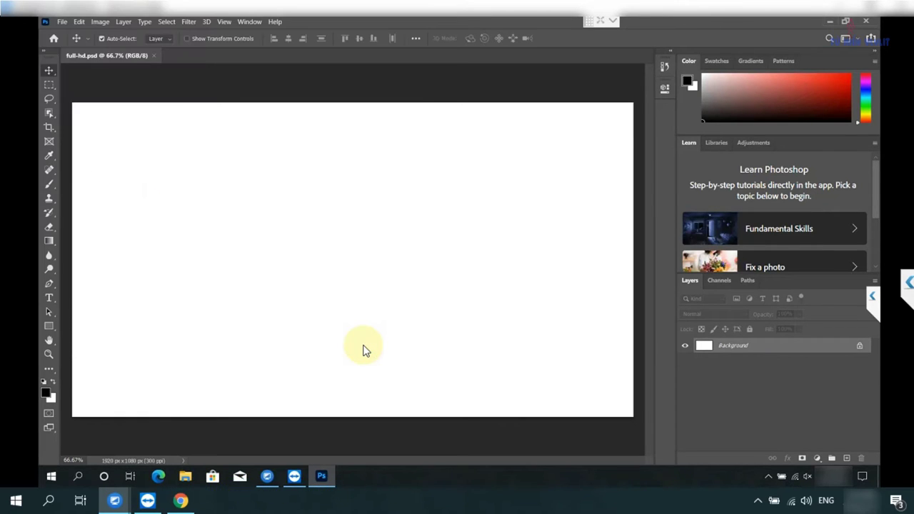
# Step: Search Google for 'hoa tuoi' in Chrome
pyautogui.click(830, 20)
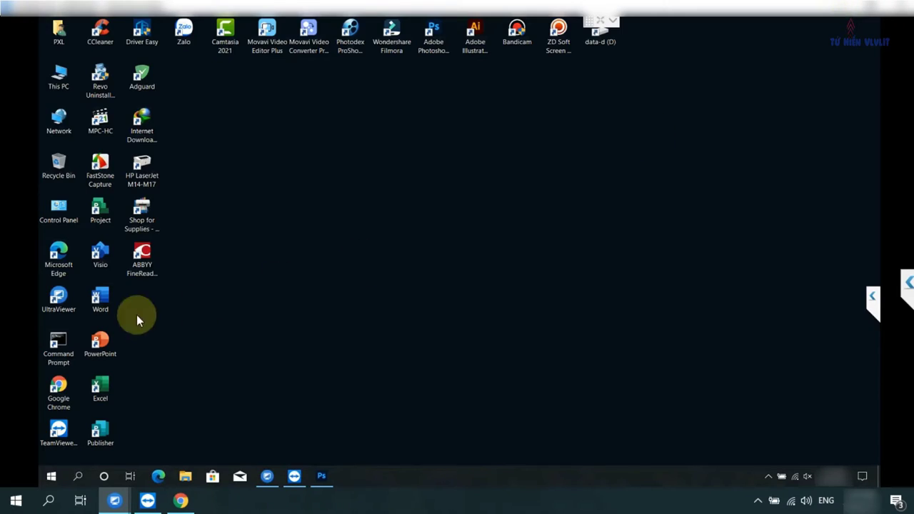
pyautogui.doubleClick(57, 392)
pyautogui.write('hoa')
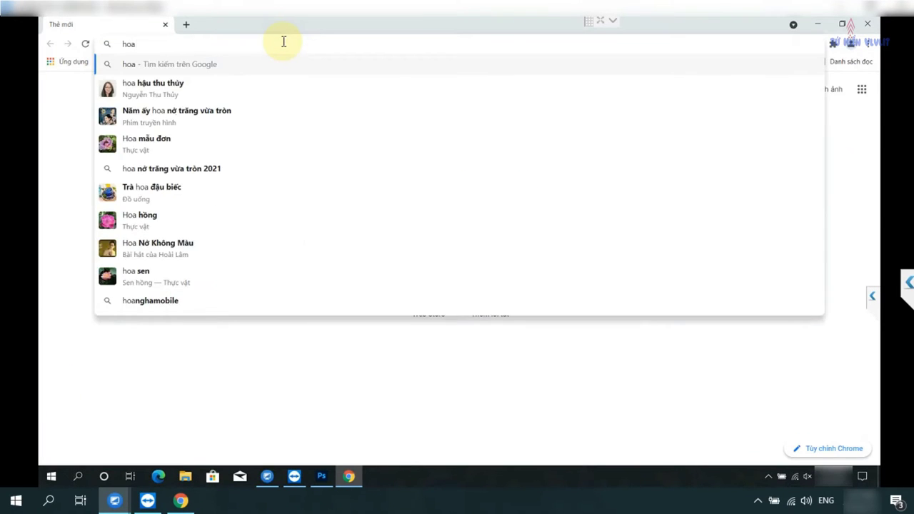
pyautogui.write(' tuoi')
pyautogui.press('Return')
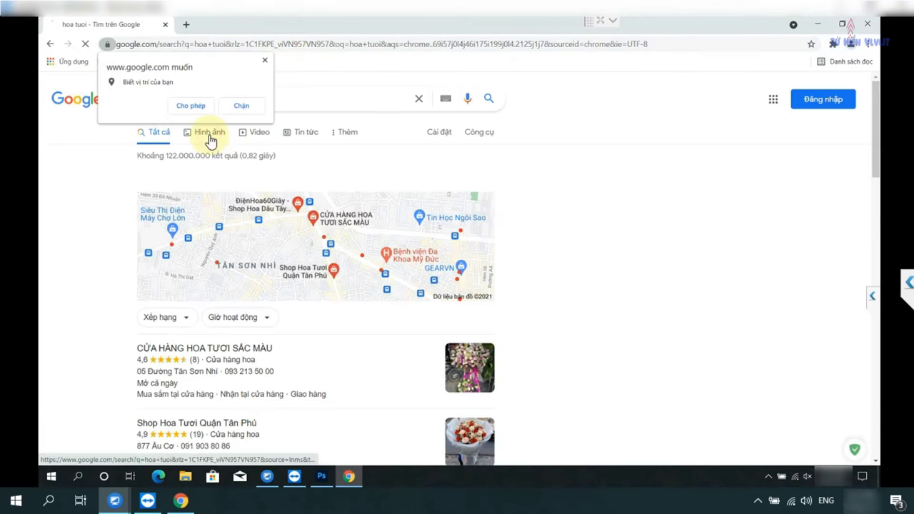
# Step: Find a flower-basket photo in the image results and copy it with Sao chép hình ảnh
pyautogui.click(210, 133)
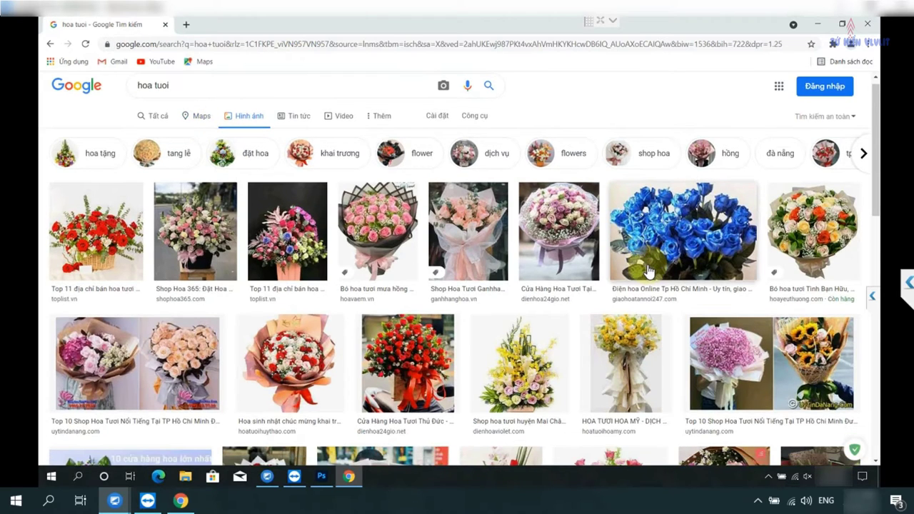
pyautogui.scroll(-1, 649, 271)
pyautogui.scroll(-1, 649, 271)
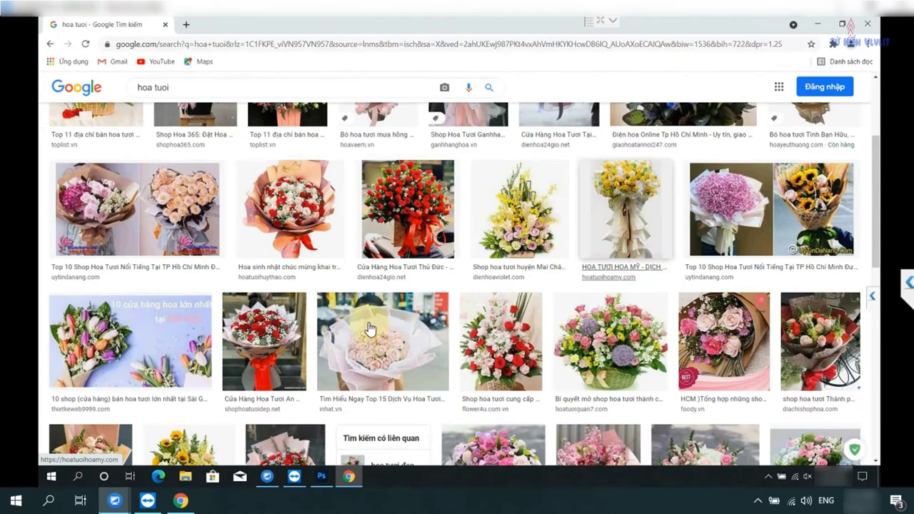
pyautogui.click(616, 358)
pyautogui.rightClick(683, 233)
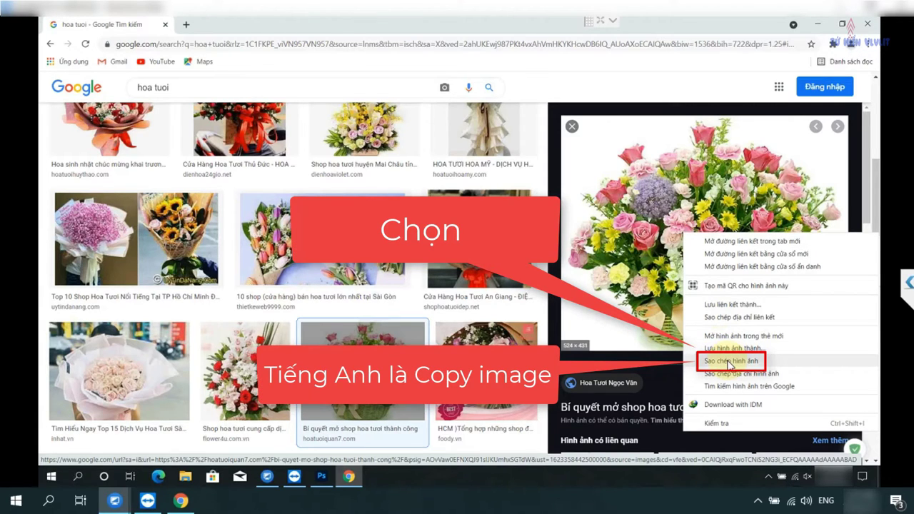
pyautogui.click(729, 360)
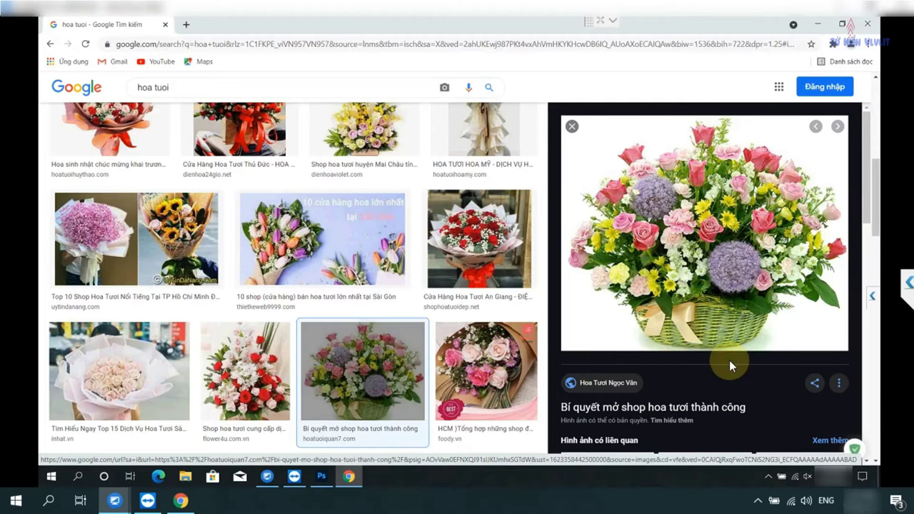
pyautogui.click(818, 24)
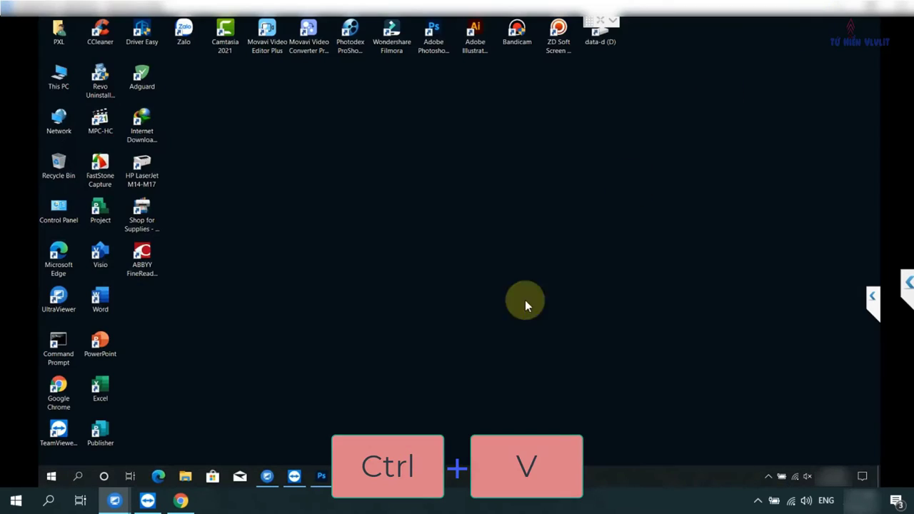
# Step: Paste the flower-basket photo into full-hd.psd as Layer 1 and convert it to a Smart Object
pyautogui.click(322, 476)
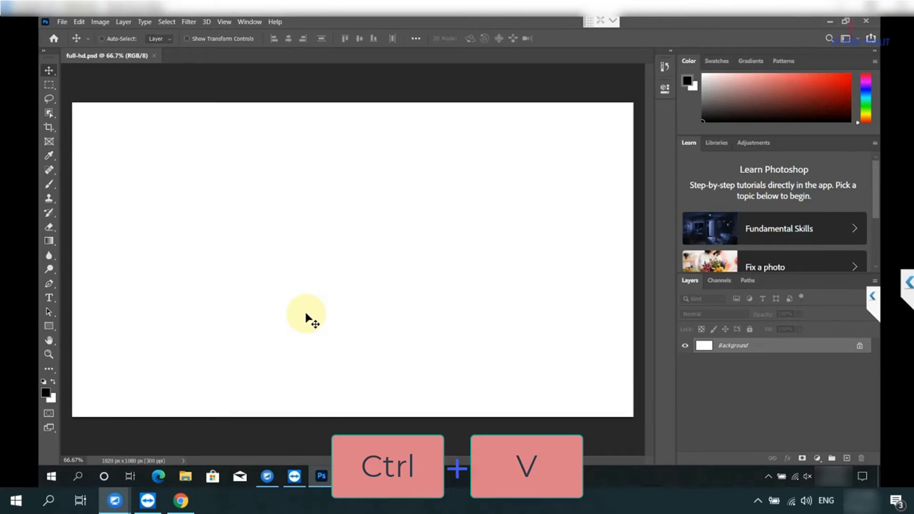
pyautogui.hotkey('ctrl', 'v')
pyautogui.press('ctrl')
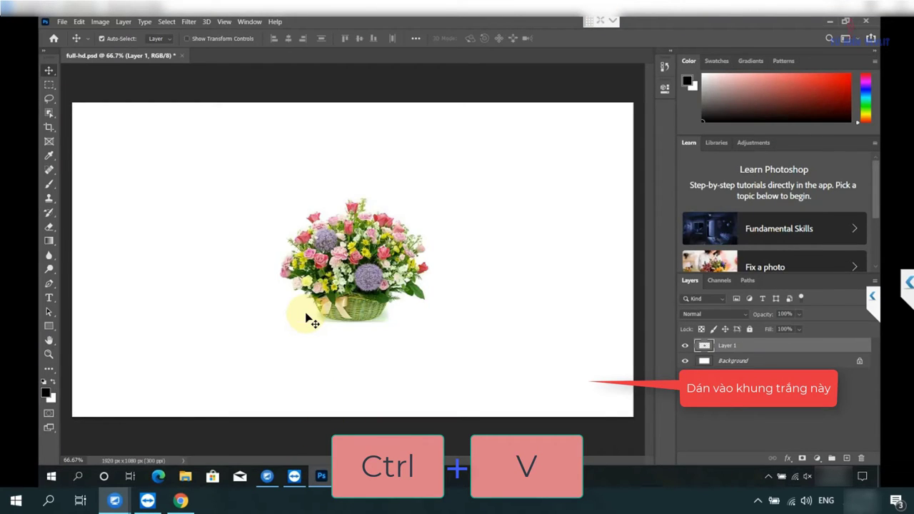
pyautogui.rightClick(781, 350)
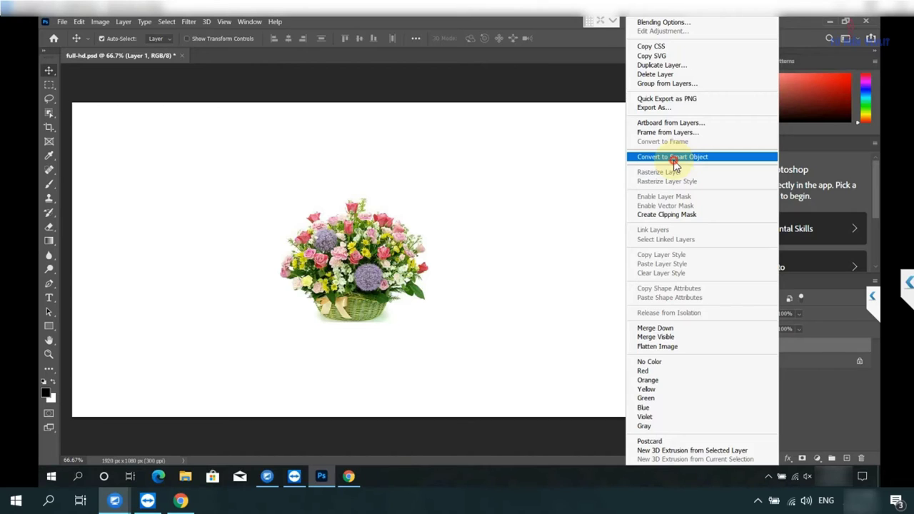
pyautogui.click(674, 158)
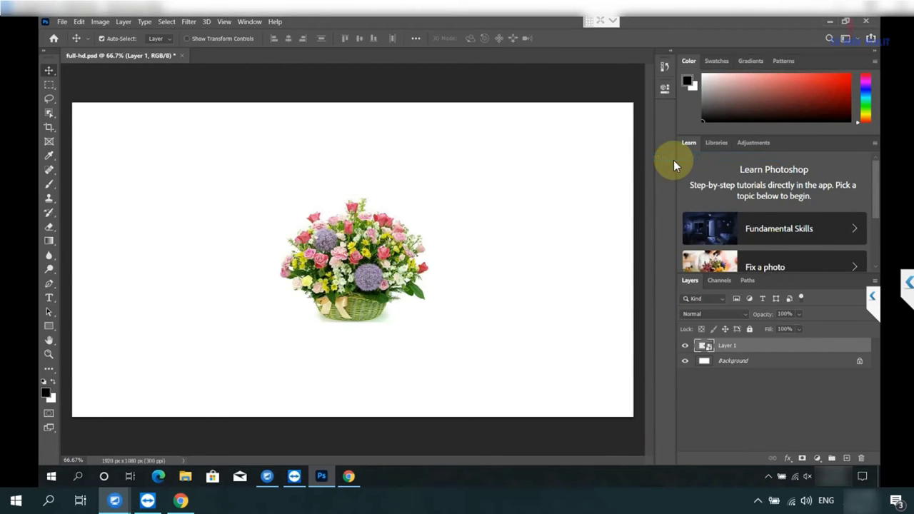
pyautogui.rightClick(760, 347)
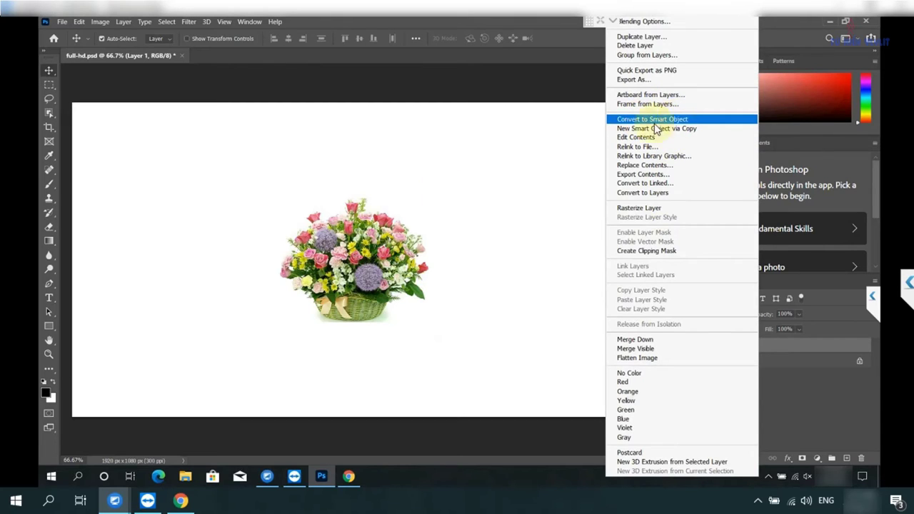
pyautogui.click(641, 120)
# Step: Scale the flower basket to about 229%, centre it on the canvas, and commit the transform
pyautogui.hotkey('ctrl', 'alt', 't')
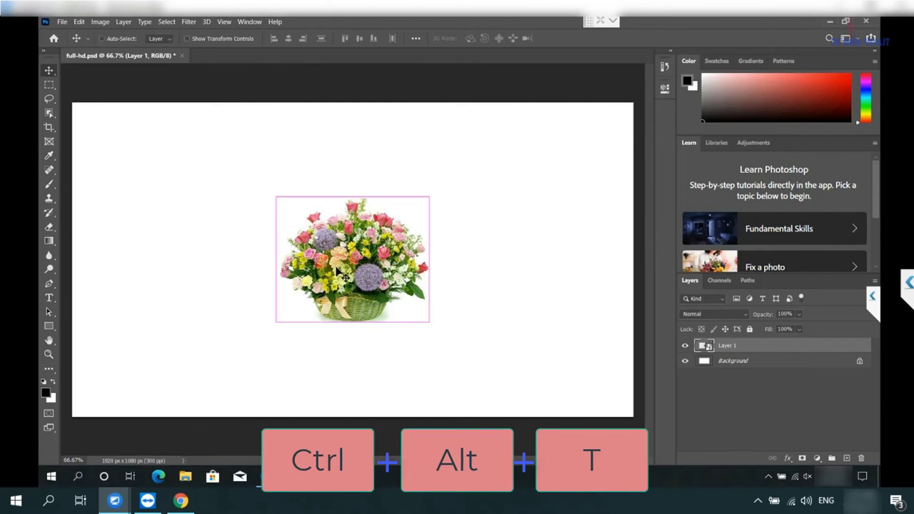
pyautogui.moveTo(278, 199)
pyautogui.mouseDown()
pyautogui.moveTo(83, 126)
pyautogui.moveTo(85, 118)
pyautogui.mouseUp()
pyautogui.moveTo(236, 146); pyautogui.dragTo(179, 199)
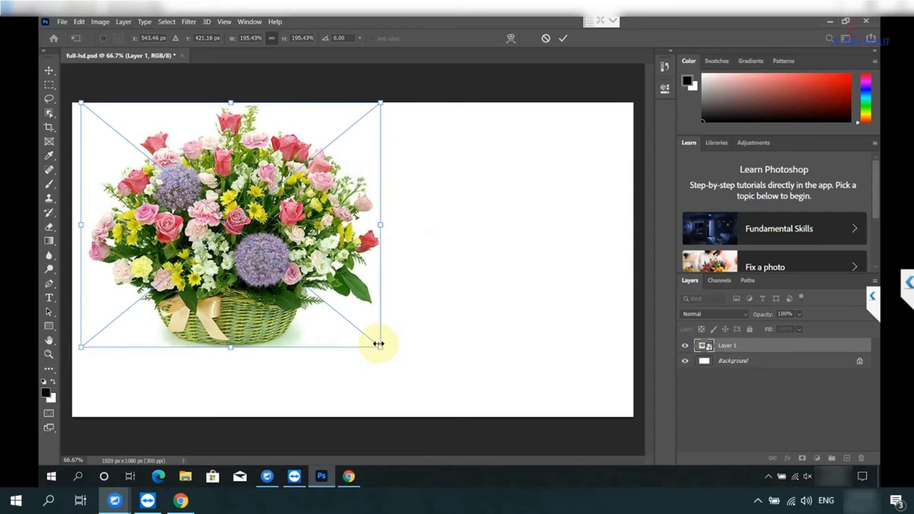
pyautogui.moveTo(388, 353); pyautogui.dragTo(508, 434)
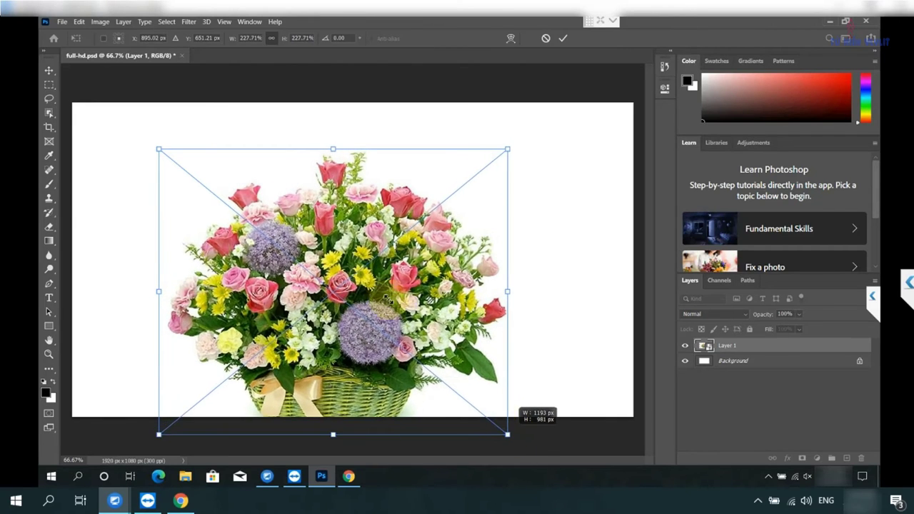
pyautogui.moveTo(340, 246)
pyautogui.mouseDown()
pyautogui.moveTo(354, 192)
pyautogui.moveTo(357, 204)
pyautogui.mouseUp()
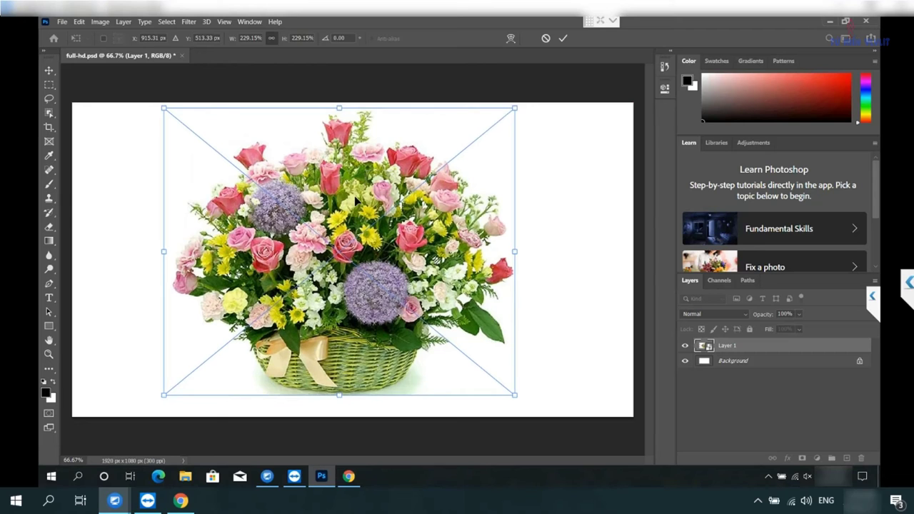
pyautogui.click(564, 37)
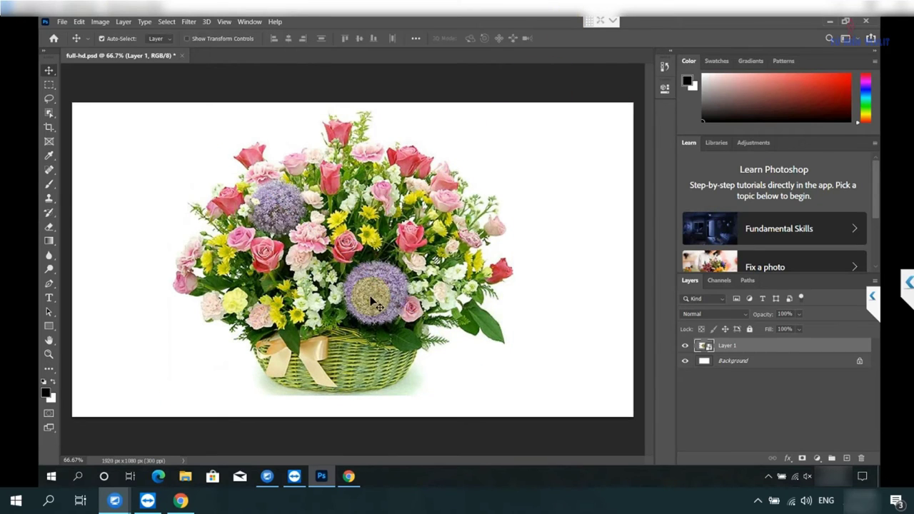
# Step: Save the composition to the Desktop as JPEG 'hoa dep full hd' at High quality (8)
pyautogui.click(62, 22)
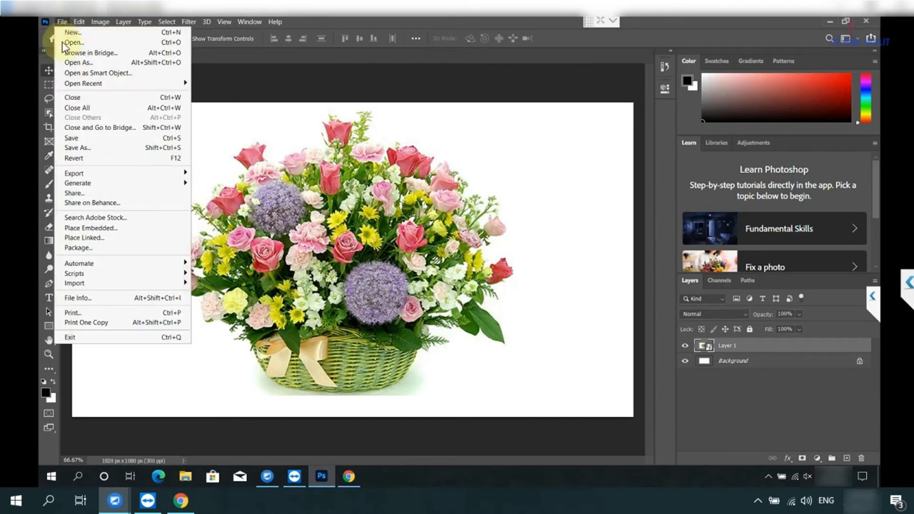
pyautogui.click(79, 147)
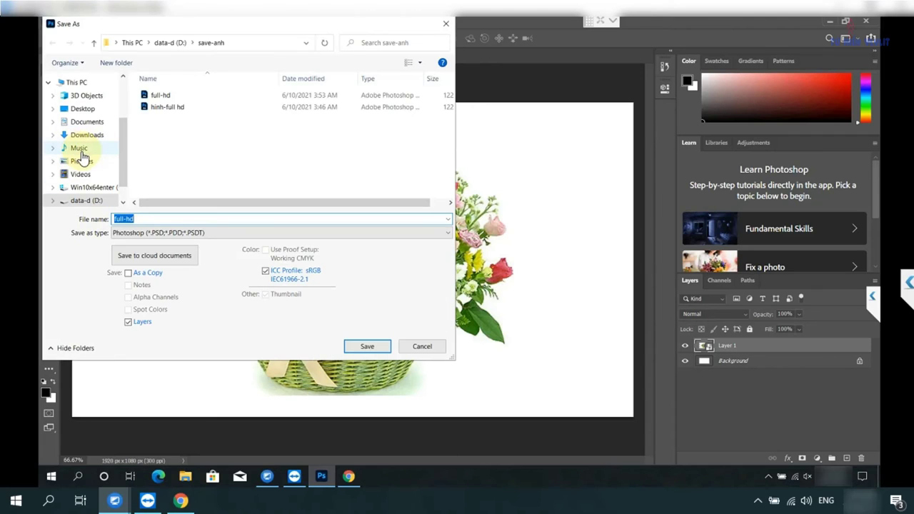
pyautogui.click(82, 108)
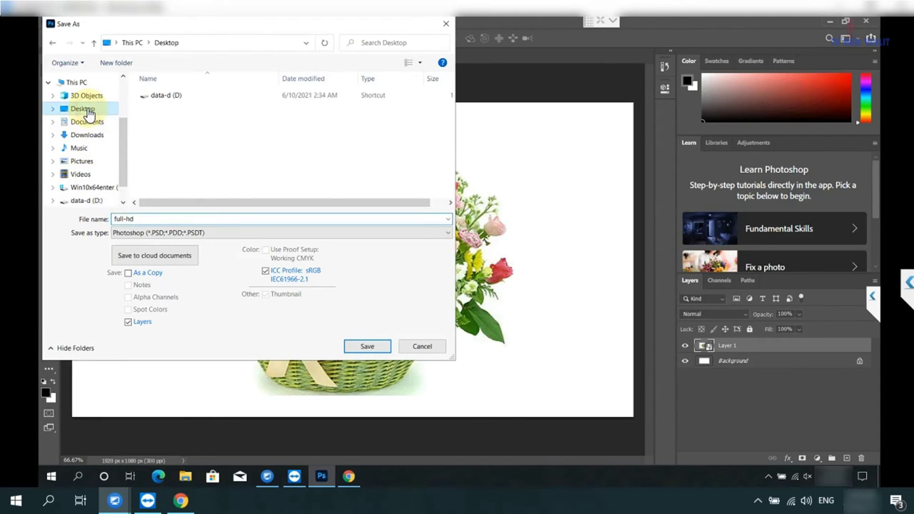
pyautogui.click(182, 233)
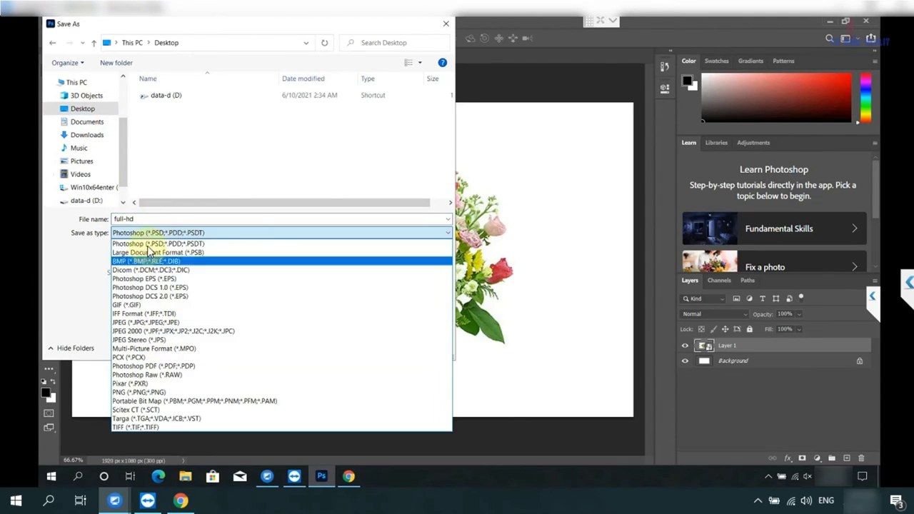
pyautogui.click(155, 325)
pyautogui.doubleClick(150, 218)
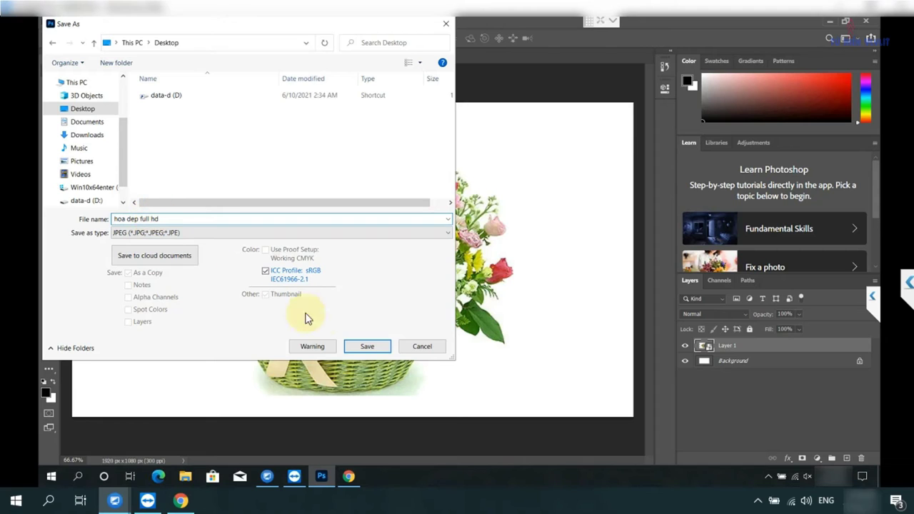
pyautogui.click(366, 346)
pyautogui.click(465, 149)
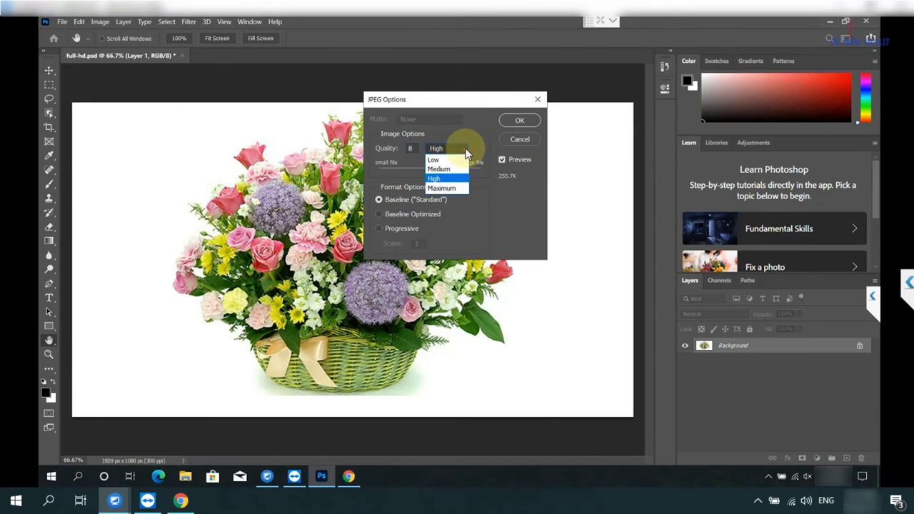
pyautogui.click(527, 125)
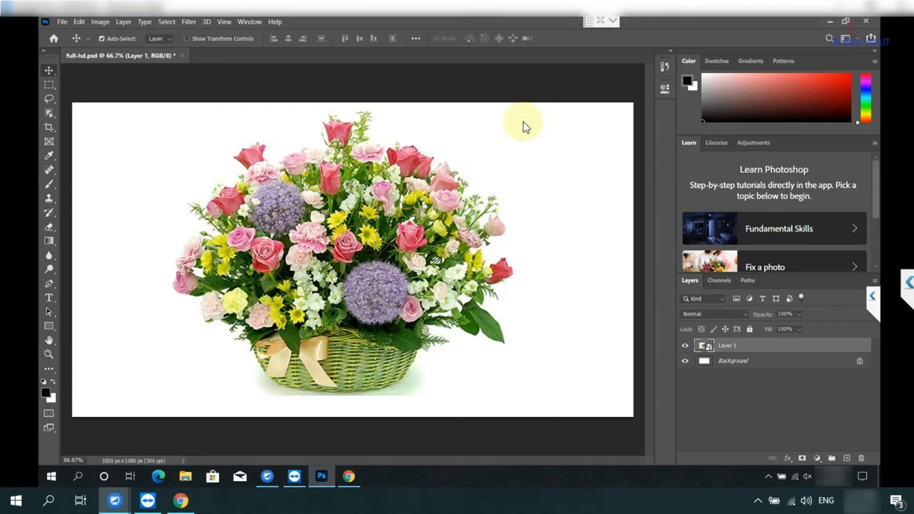
# Step: Open the hoa dep full hd JPEG from the Desktop in Paint using Open with
pyautogui.click(831, 22)
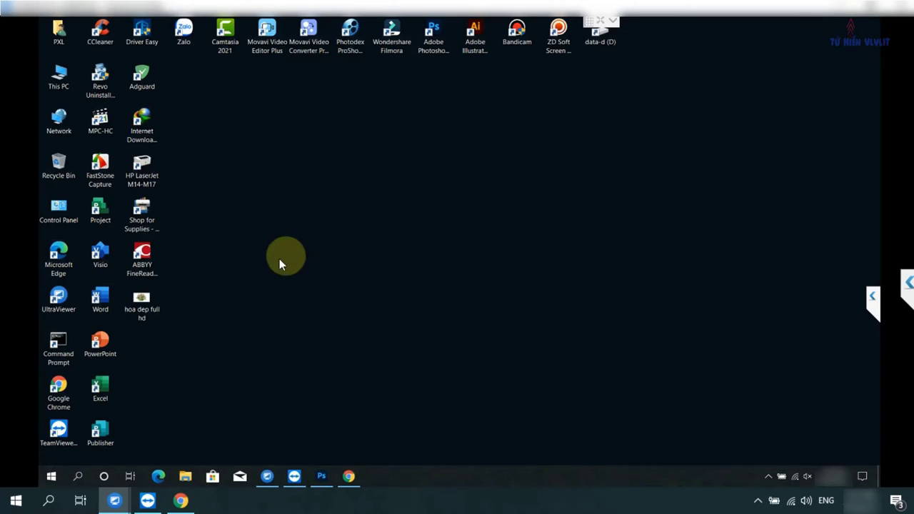
pyautogui.moveTo(347, 200); pyautogui.dragTo(346, 206)
pyautogui.rightClick(346, 206)
pyautogui.moveTo(380, 262)
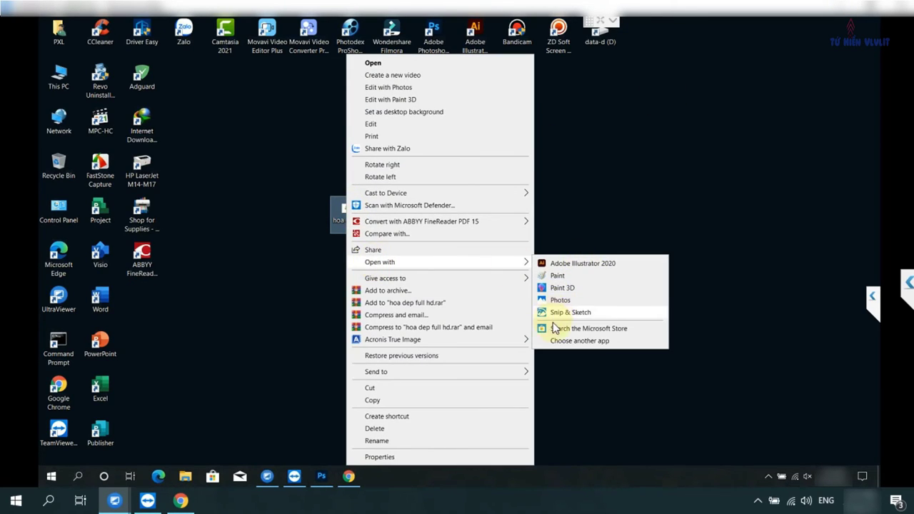
pyautogui.click(559, 276)
# Step: Maximize Paint and inspect the flower image at 200% zoom, panning across the basket
pyautogui.click(752, 70)
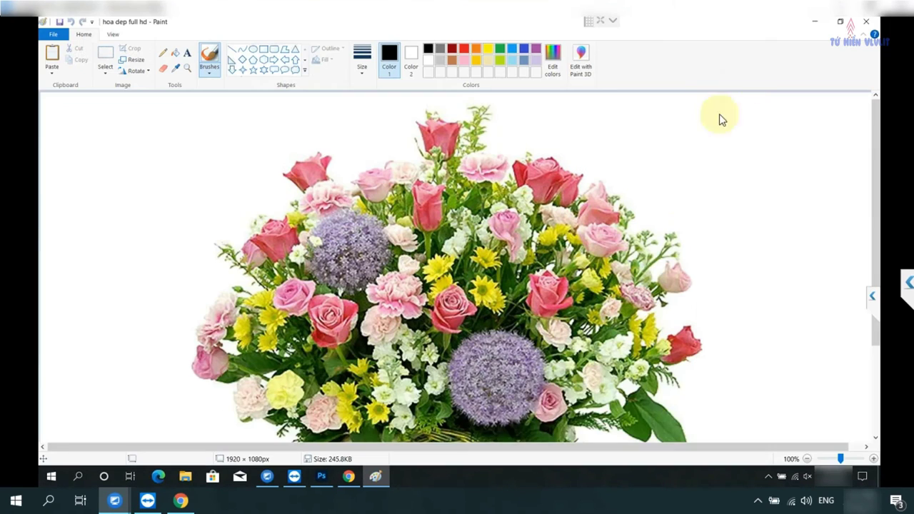
pyautogui.scroll(-3, 778, 232)
pyautogui.scroll(-1, 734, 246)
pyautogui.scroll(2, 733, 246)
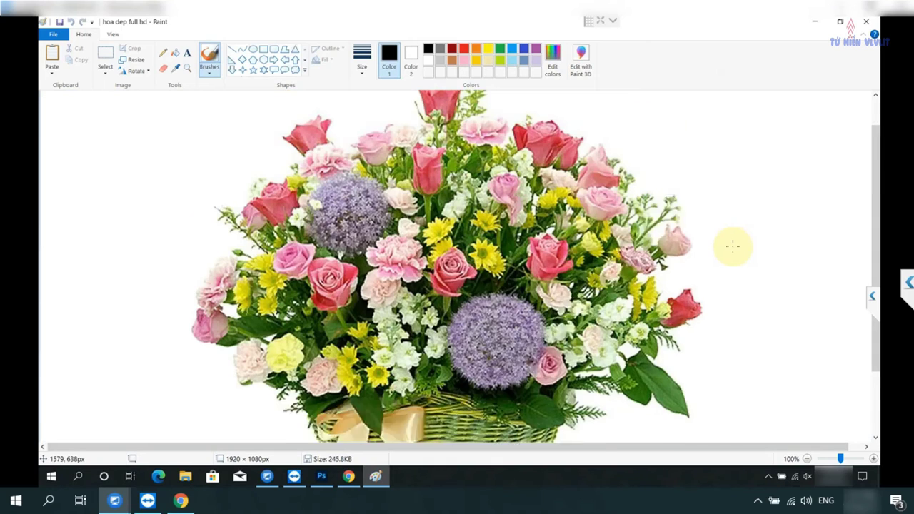
pyautogui.scroll(1, 734, 247)
pyautogui.click(873, 459)
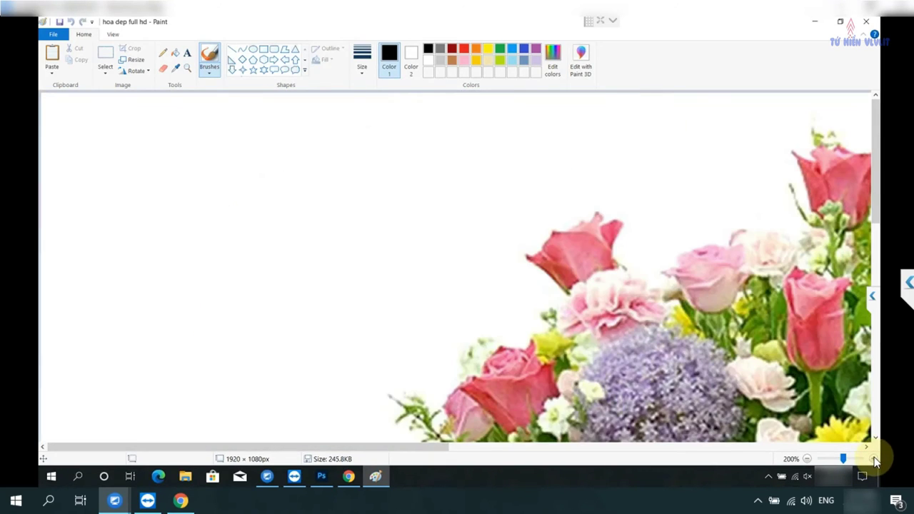
pyautogui.moveTo(382, 450); pyautogui.dragTo(661, 450)
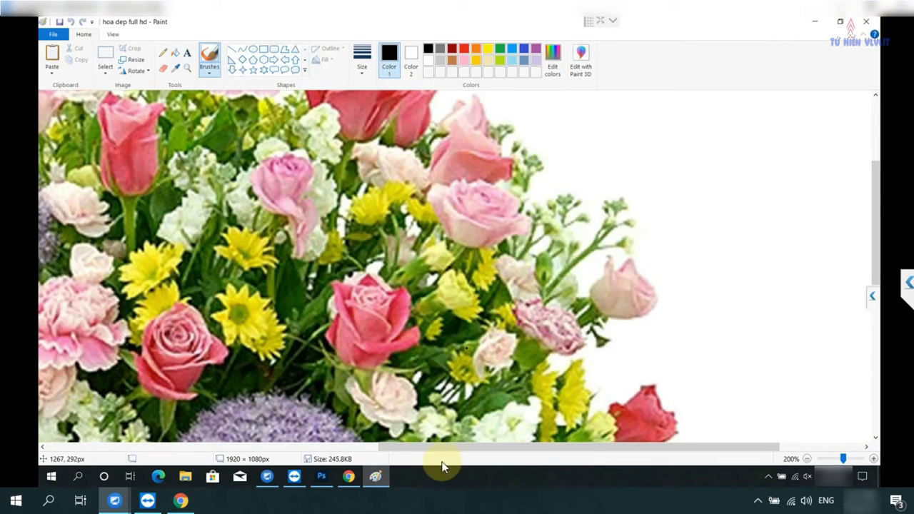
# Step: Close Paint without saving, then open hoa dep full hd.jpg in Photos without making it the default
pyautogui.click(476, 253)
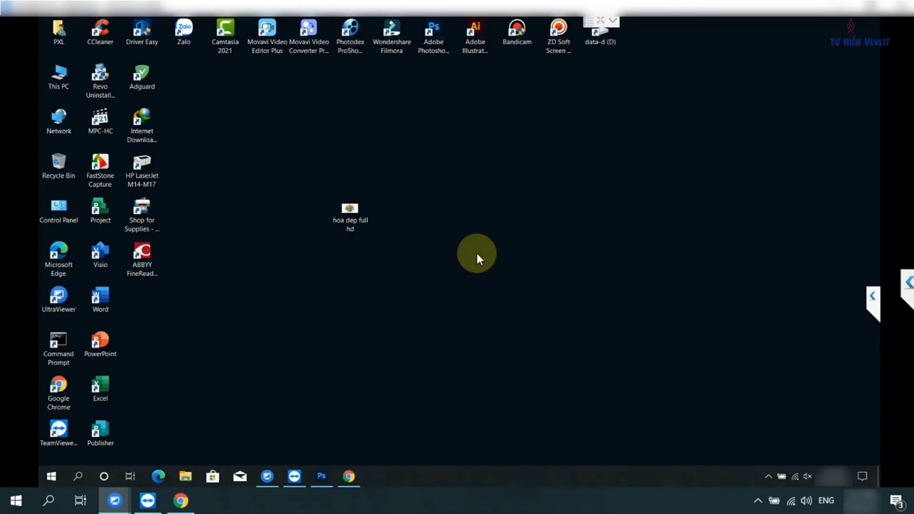
pyautogui.click(345, 211)
pyautogui.doubleClick(346, 210)
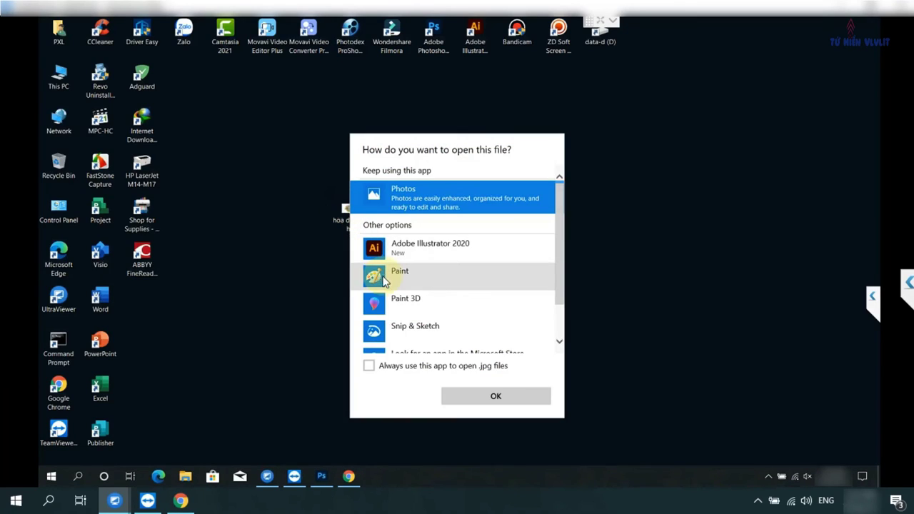
pyautogui.click(370, 372)
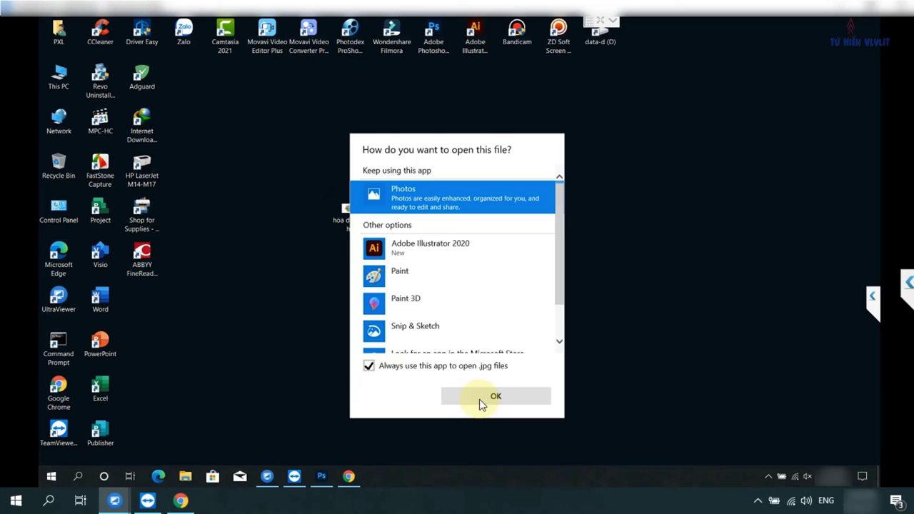
pyautogui.click(370, 372)
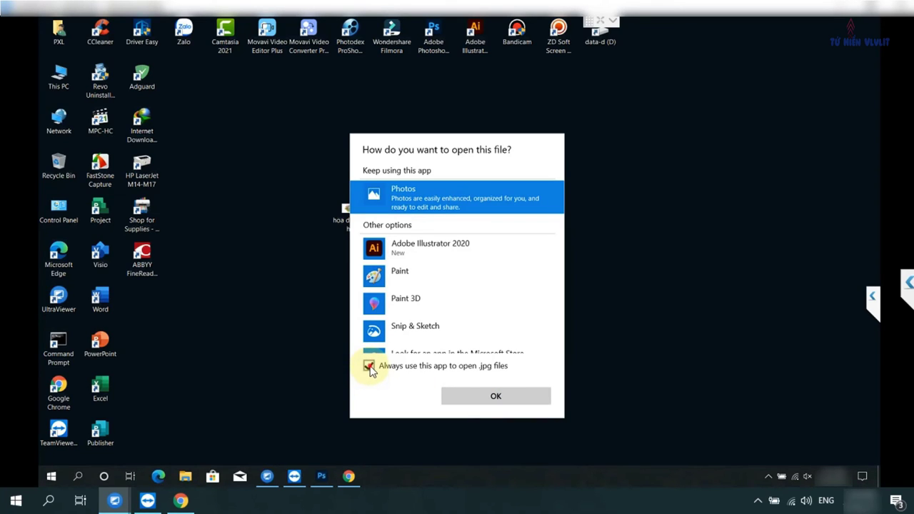
pyautogui.click(465, 392)
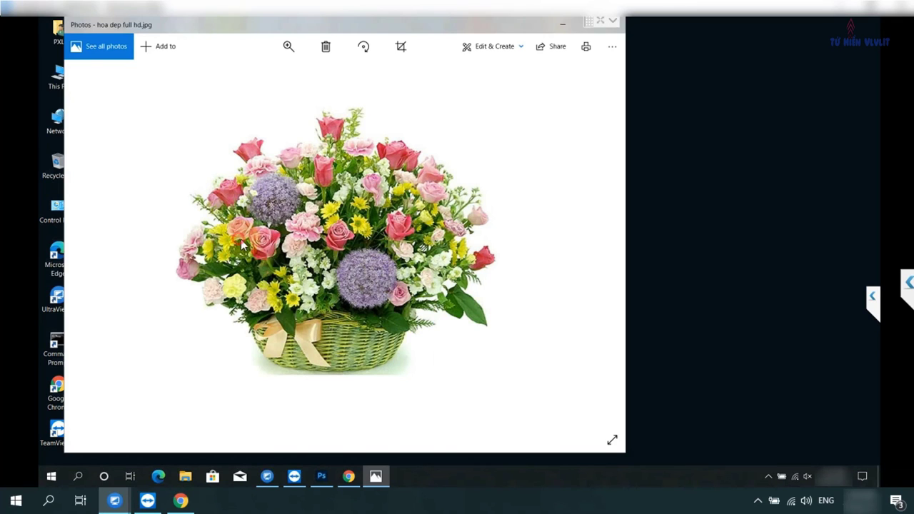
# Step: Zoom into the flowers in Photos, maximize and restore the window, then close Photos
pyautogui.click(288, 46)
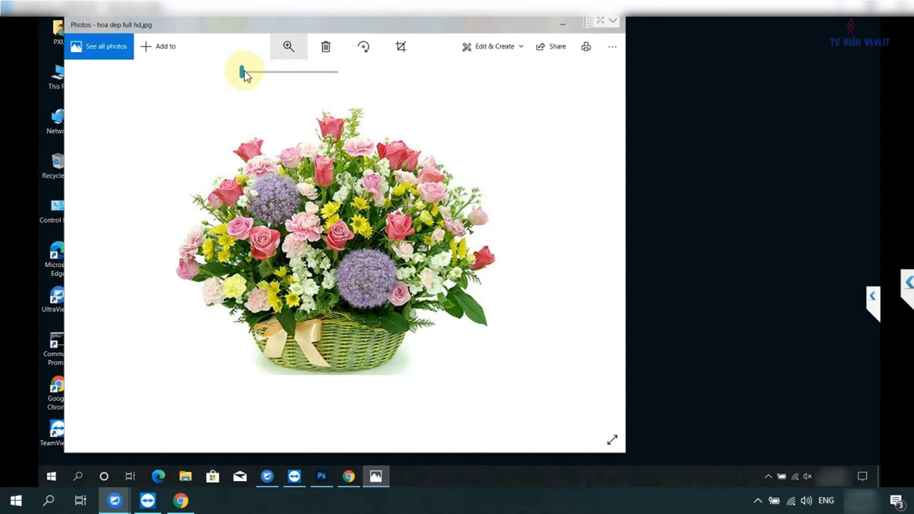
pyautogui.moveTo(265, 71); pyautogui.dragTo(276, 72)
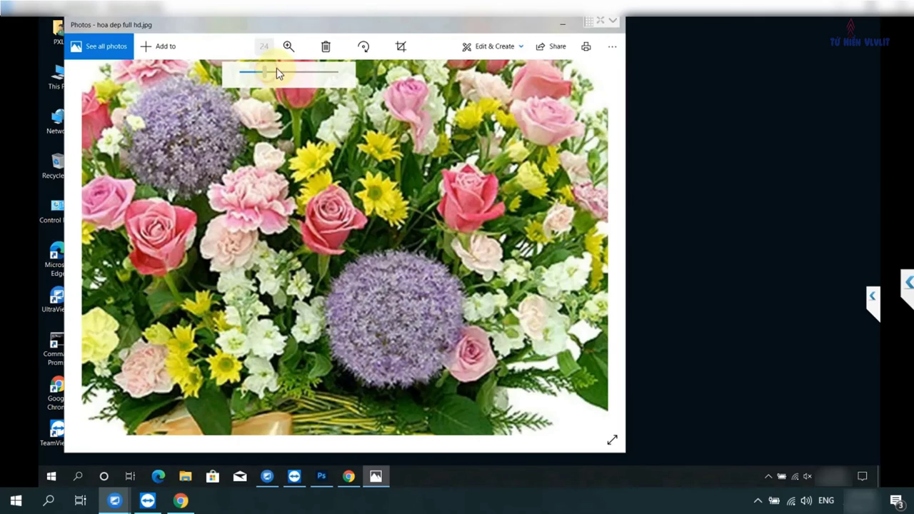
pyautogui.moveTo(514, 25); pyautogui.dragTo(499, 38)
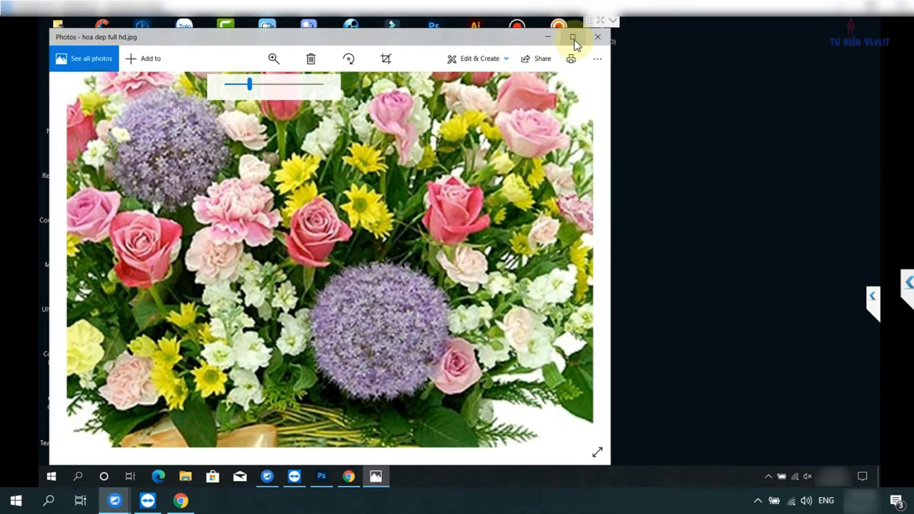
pyautogui.click(574, 39)
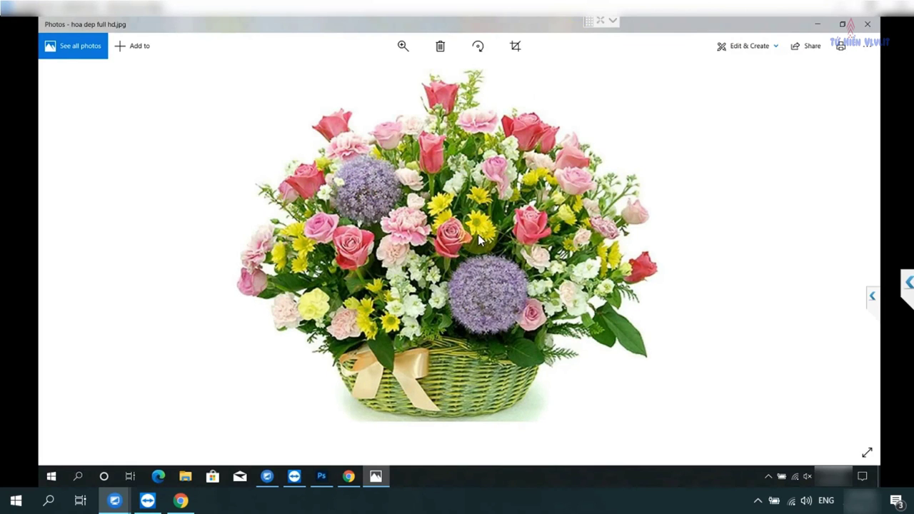
pyautogui.click(844, 27)
pyautogui.click(841, 26)
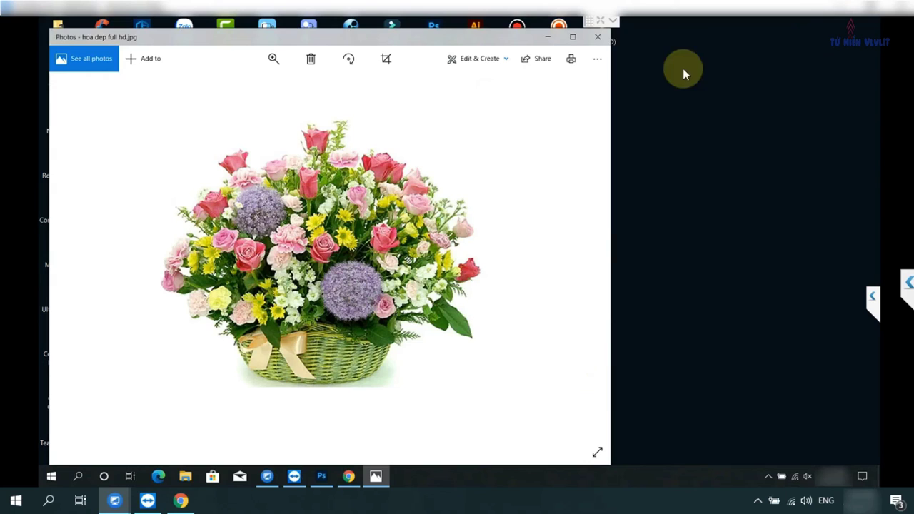
pyautogui.click(600, 32)
pyautogui.click(322, 476)
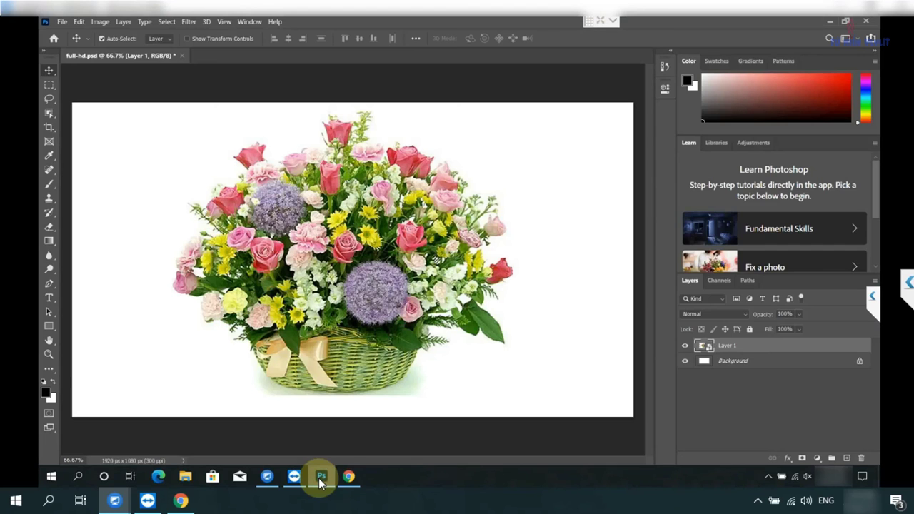